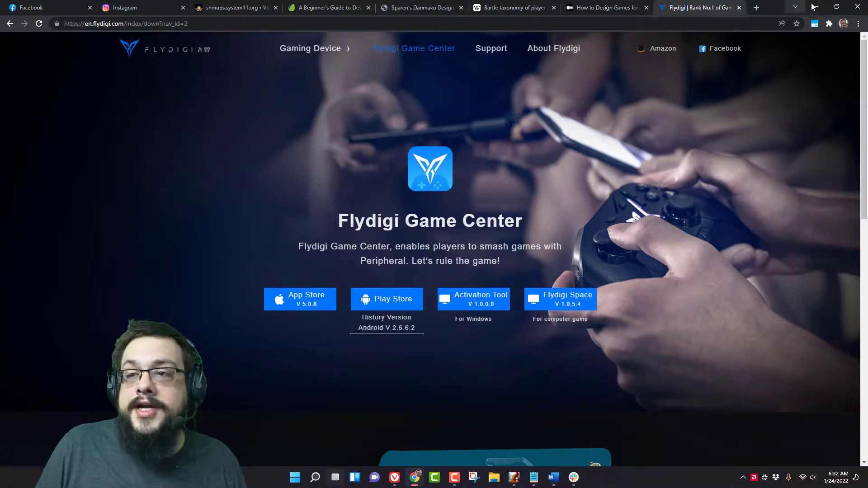
# Step: Minimize the Chrome window on the Flydigi Game Center page to reveal the desktop
pyautogui.click(815, 6)
# Step: Search the Start menu for 'flydigi' and launch FlydigiPcSpace
pyautogui.click(295, 477)
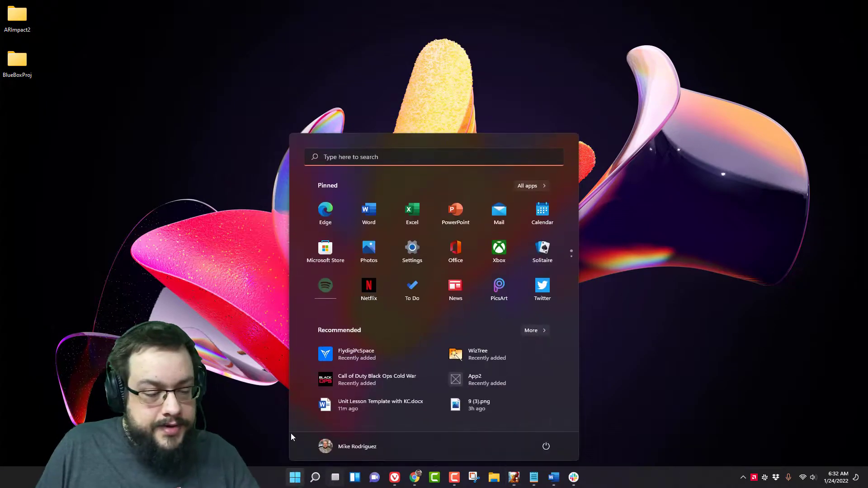
pyautogui.write('flydigi')
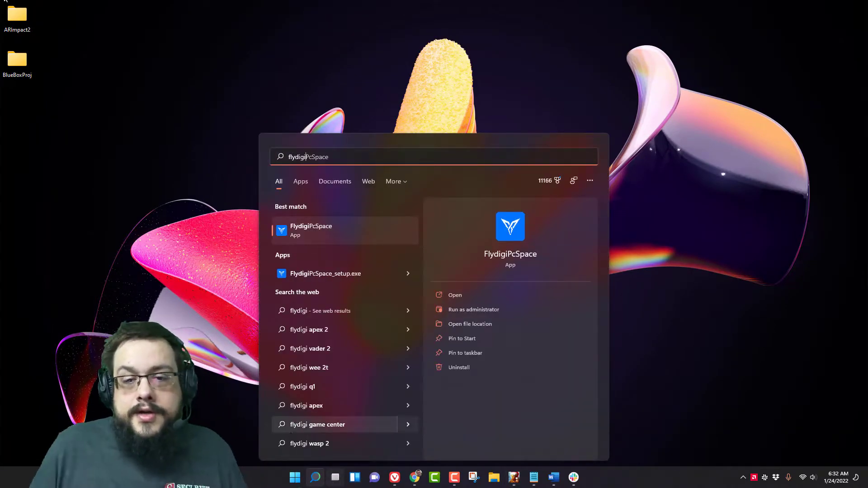
pyautogui.click(347, 239)
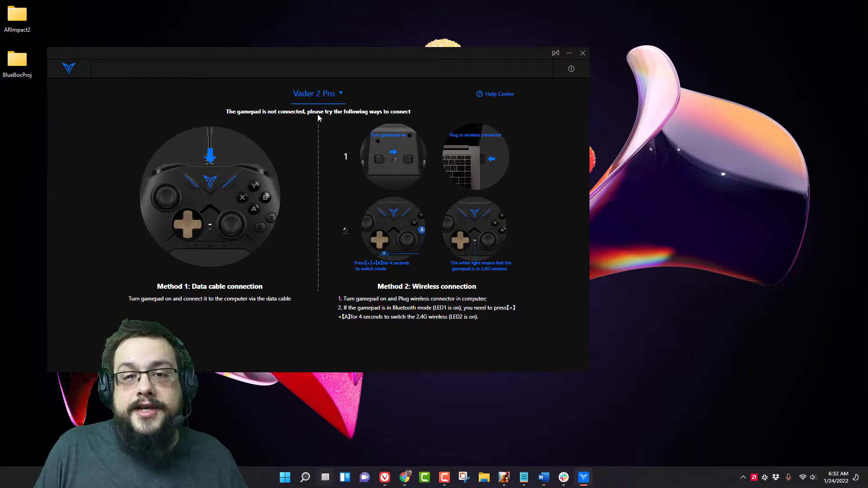
# Step: Keep Vader 2 Pro as the controller model and move the app window right
pyautogui.click(341, 94)
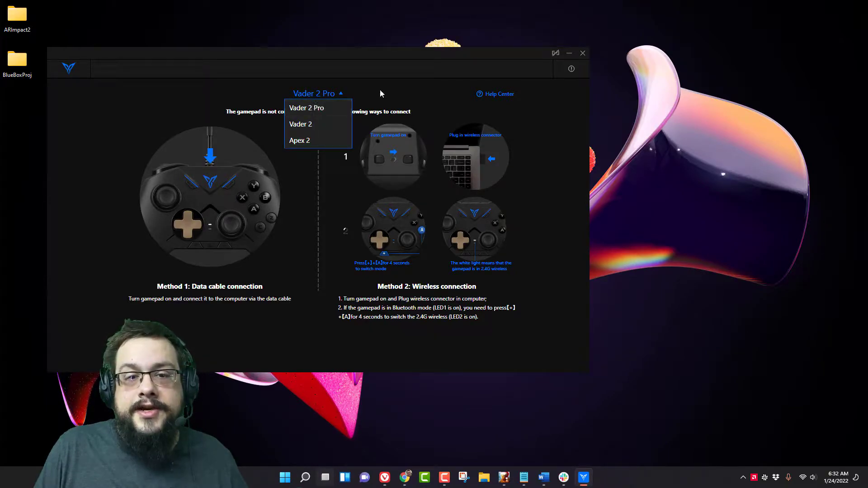
pyautogui.moveTo(404, 52); pyautogui.dragTo(564, 54)
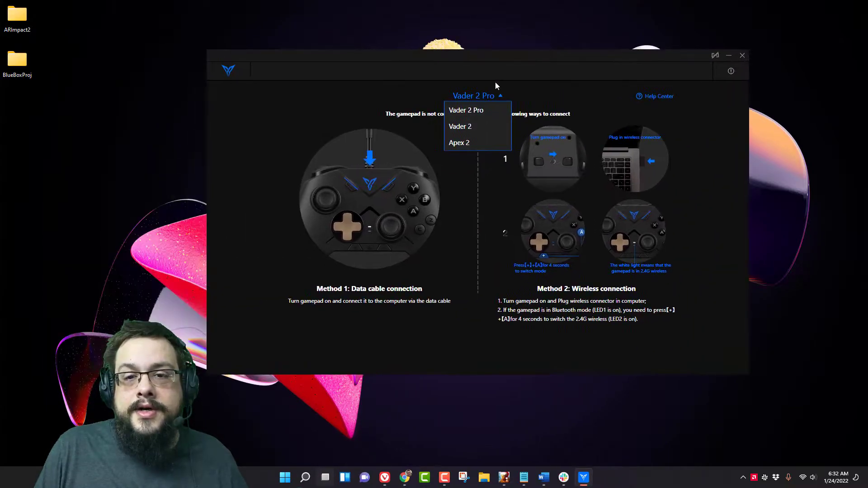
pyautogui.click(465, 110)
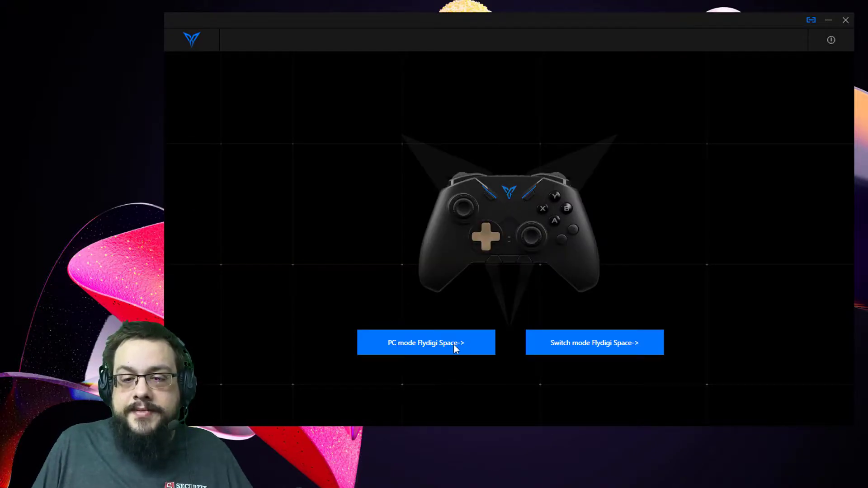
# Step: Enter PC mode, confirm the firmware is latest, and open Config1's configuration settings
pyautogui.click(433, 349)
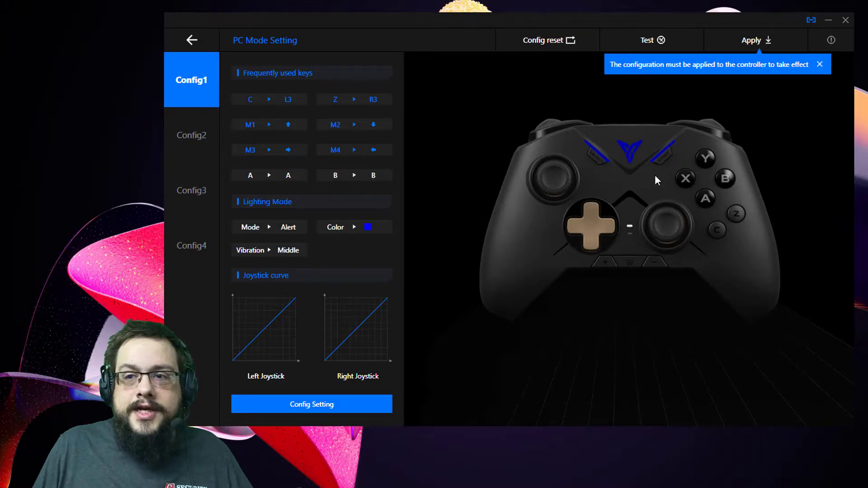
pyautogui.click(831, 39)
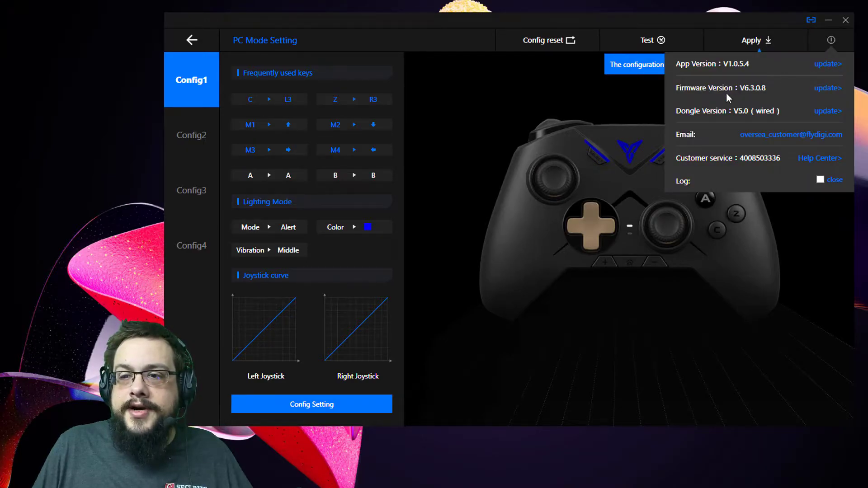
pyautogui.click(830, 90)
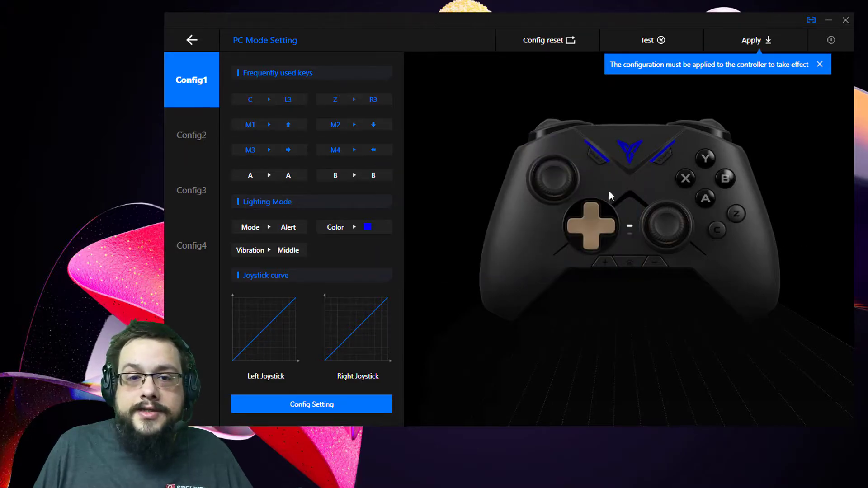
pyautogui.click(324, 410)
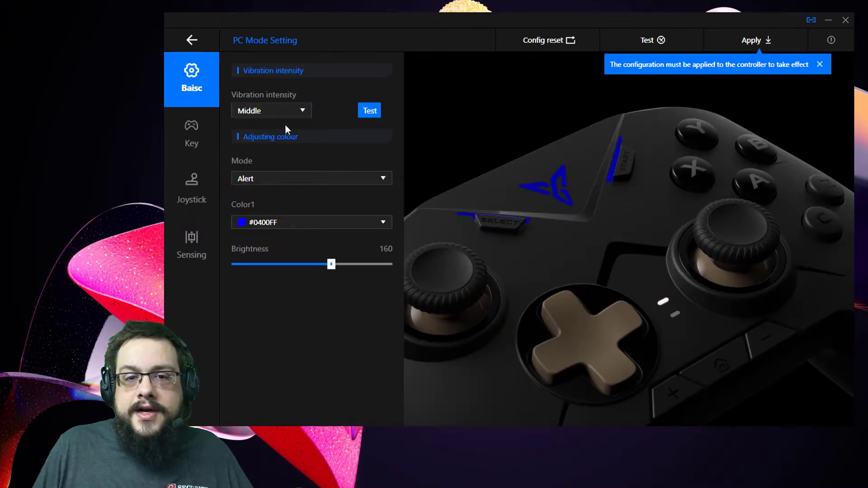
# Step: Set vibration intensity to High and test the vibration
pyautogui.click(277, 113)
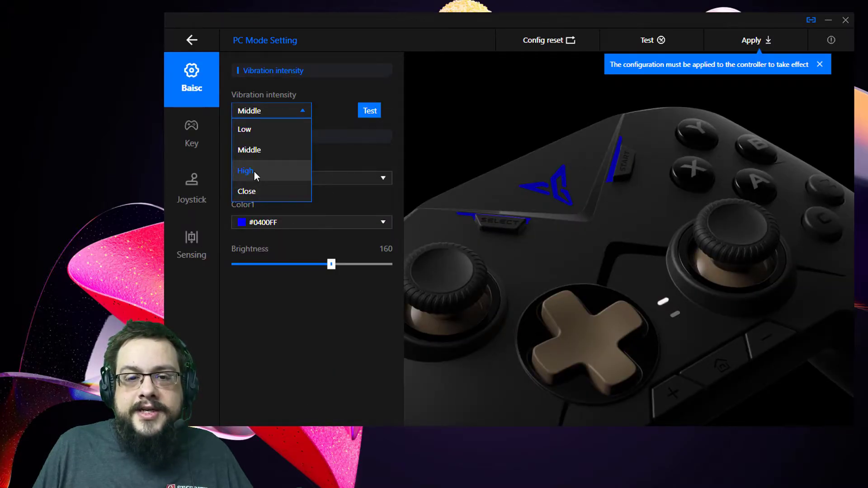
pyautogui.click(253, 170)
pyautogui.click(370, 112)
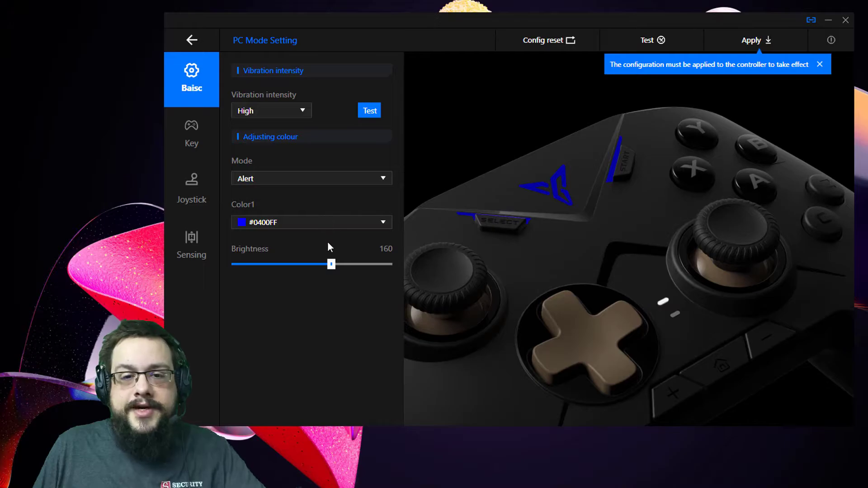
# Step: Set lighting to brightness 255, colour red #FF0000, and Hunt mode
pyautogui.moveTo(330, 263); pyautogui.dragTo(432, 280)
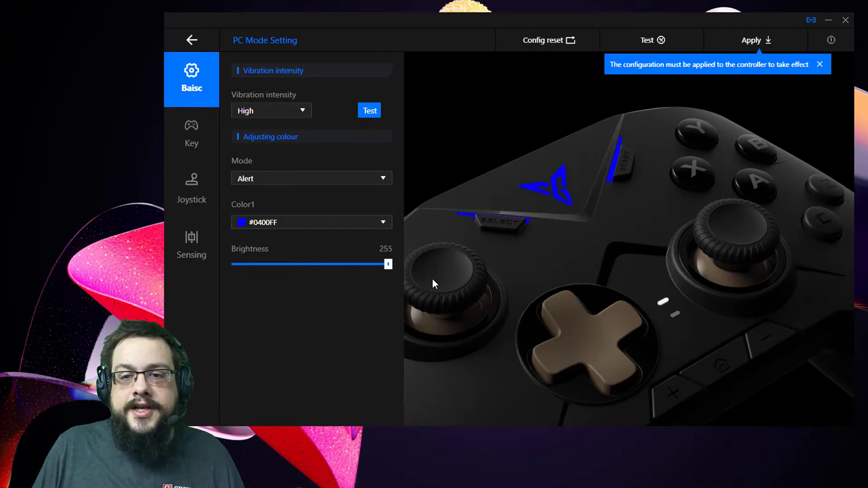
pyautogui.click(339, 226)
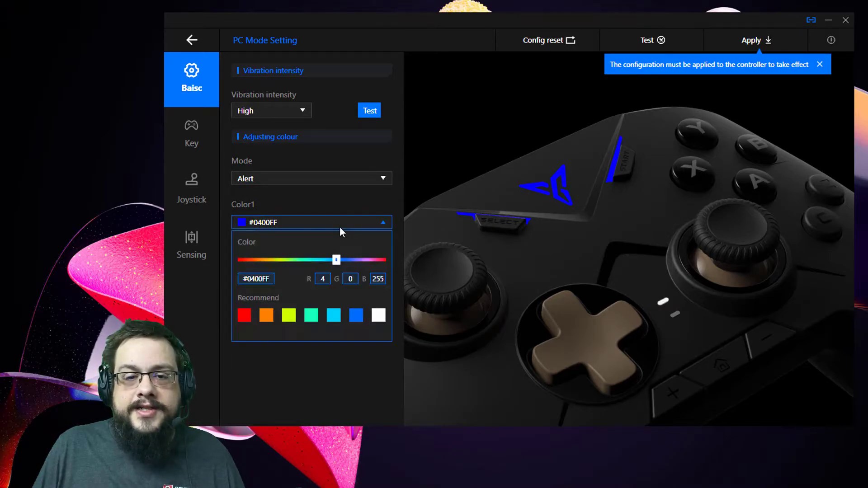
pyautogui.click(321, 255)
pyautogui.click(362, 226)
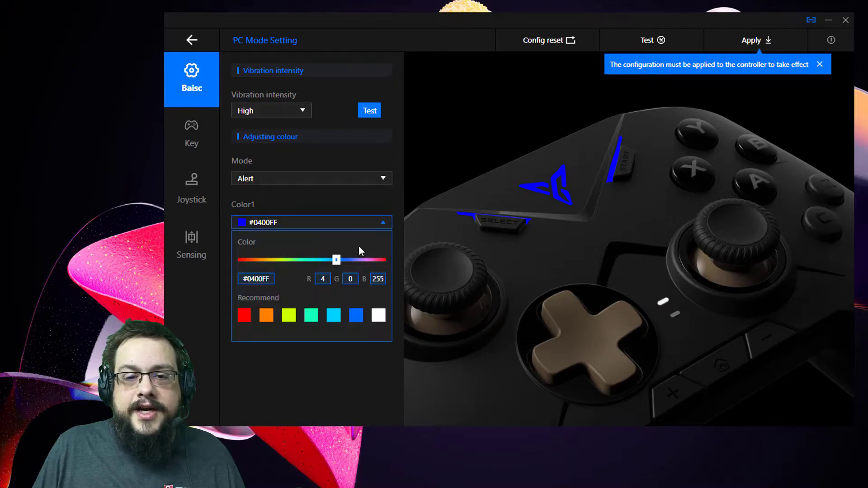
pyautogui.moveTo(337, 264); pyautogui.dragTo(223, 267)
pyautogui.click(283, 213)
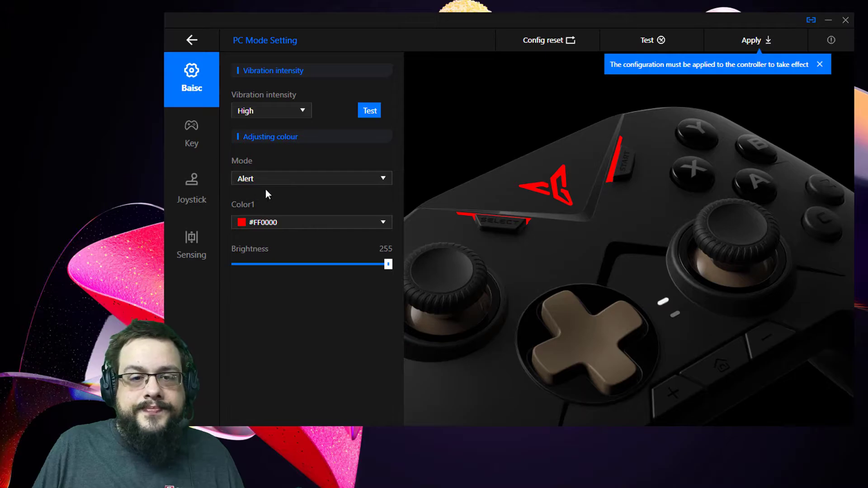
pyautogui.click(294, 177)
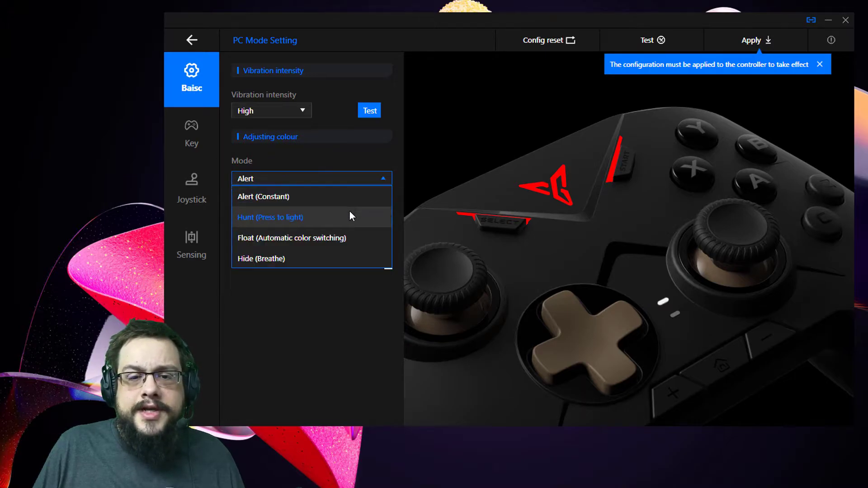
pyautogui.click(298, 218)
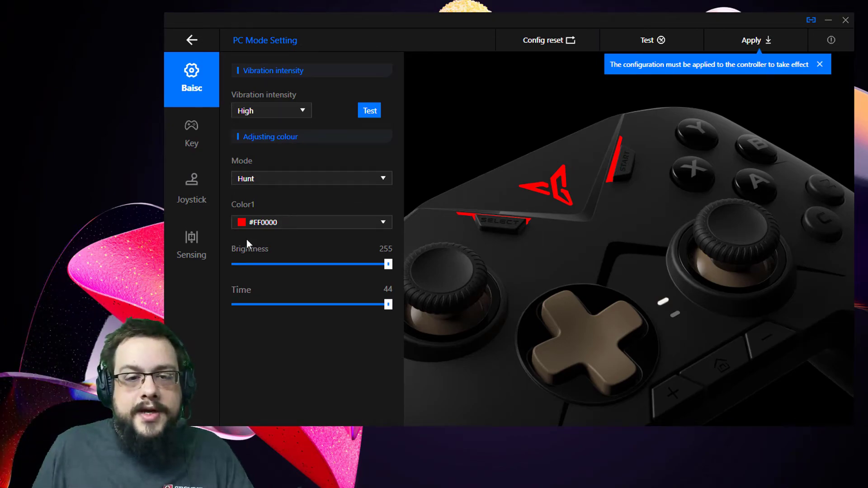
pyautogui.click(196, 127)
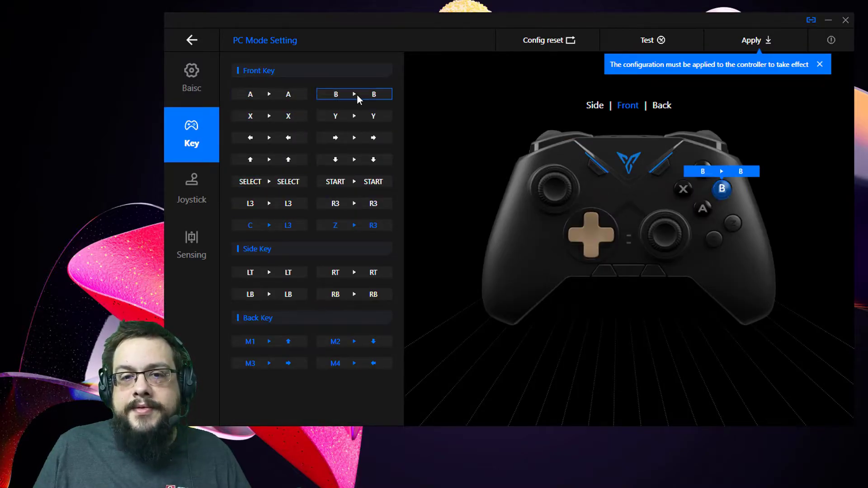
# Step: Swap the A and B buttons, mapping A to B and B to A
pyautogui.click(301, 96)
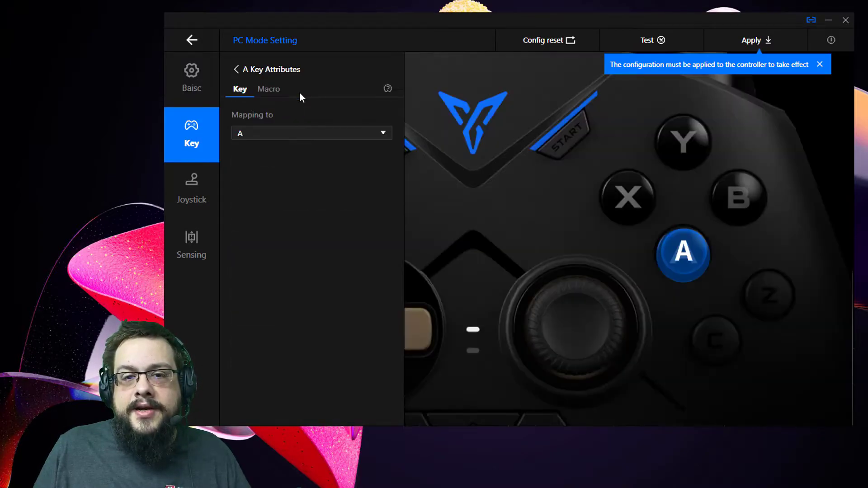
pyautogui.click(257, 139)
pyautogui.click(295, 159)
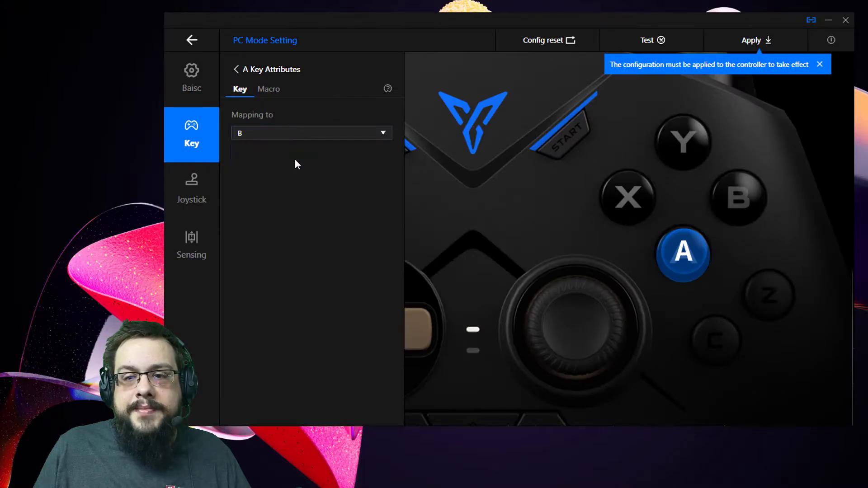
pyautogui.click(231, 73)
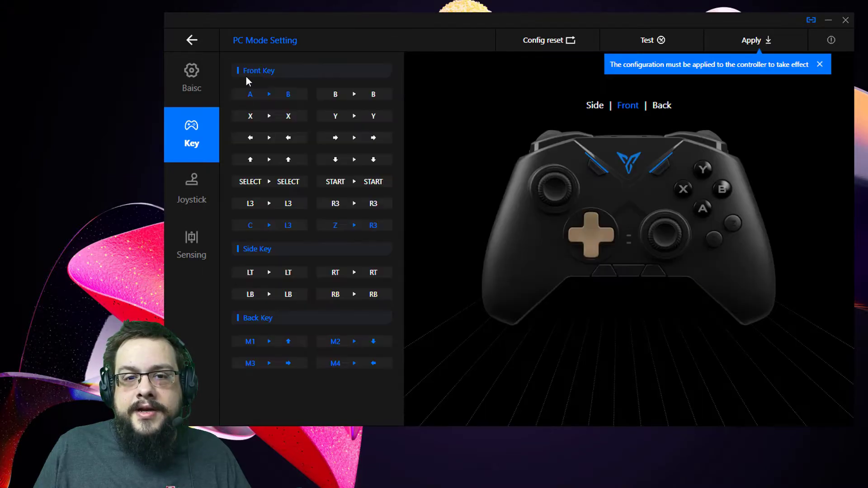
pyautogui.click(343, 98)
pyautogui.click(247, 136)
pyautogui.click(252, 154)
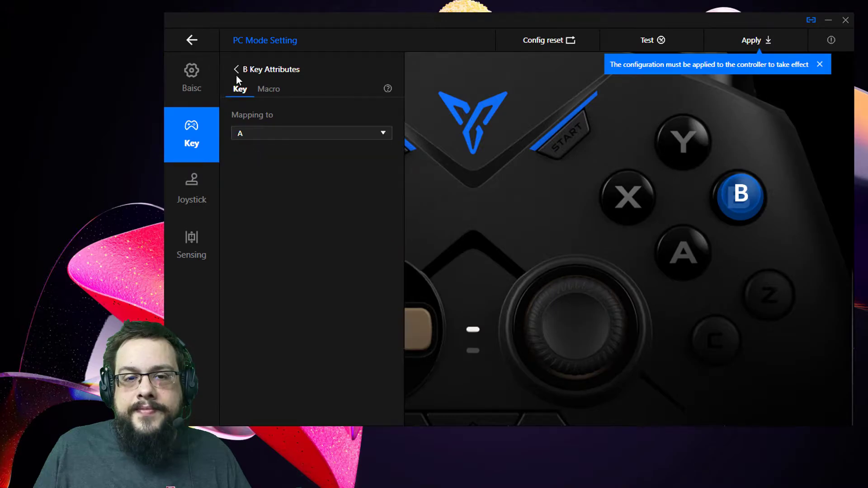
pyautogui.click(236, 71)
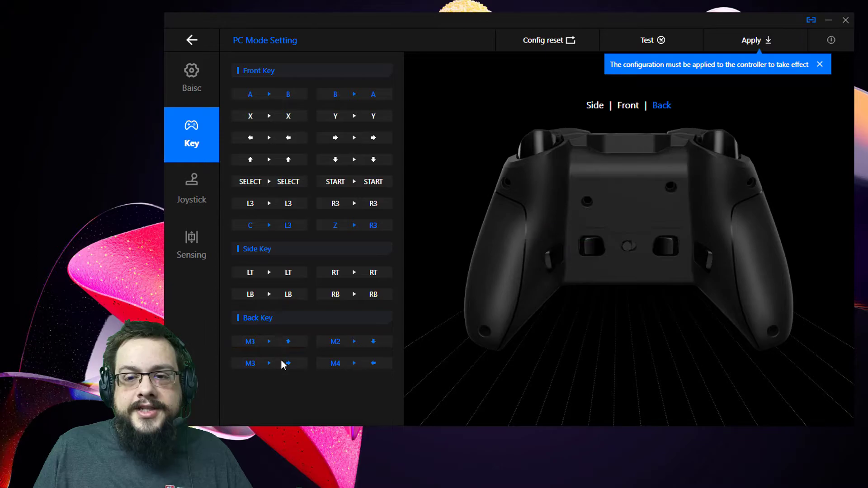
# Step: Inspect back key M1's Key and Macro mapping options, then return to the key list
pyautogui.click(273, 340)
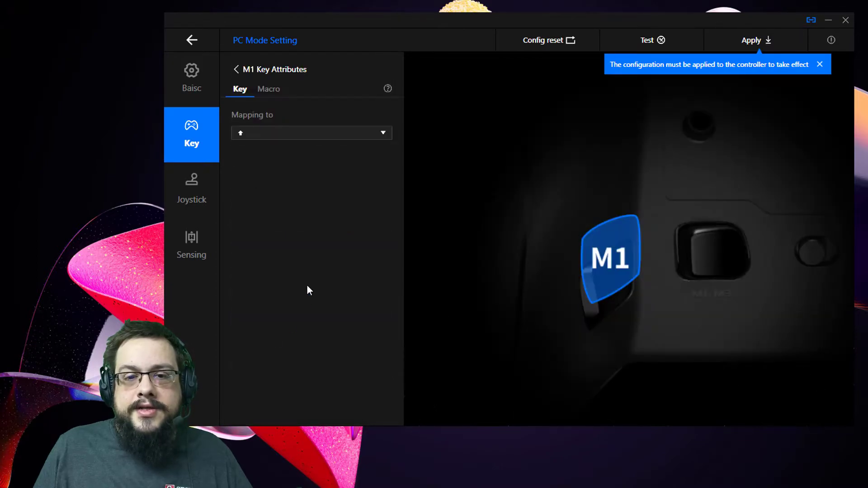
pyautogui.click(293, 136)
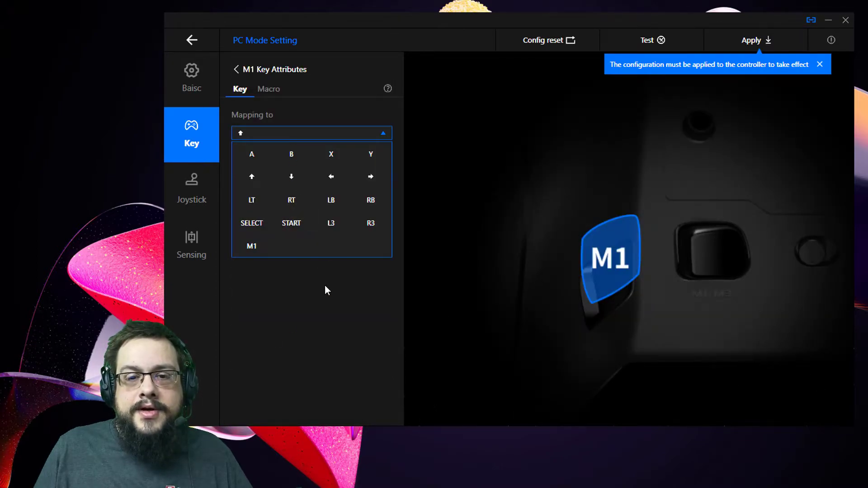
pyautogui.click(270, 90)
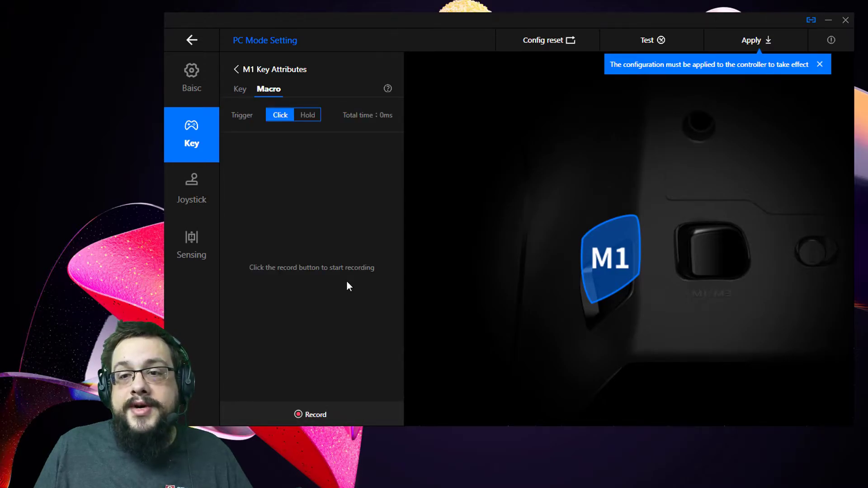
pyautogui.click(245, 91)
pyautogui.click(238, 71)
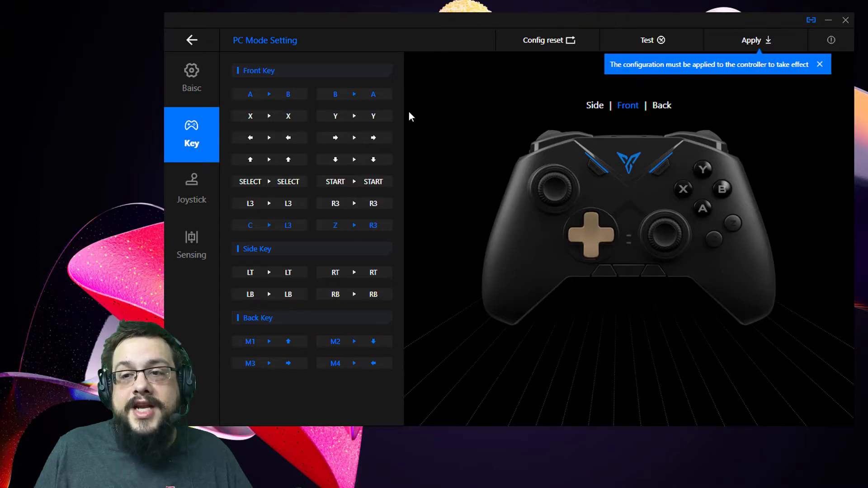
# Step: Adjust the left joystick sensitivity curve, then restore the Default linear curve
pyautogui.click(200, 199)
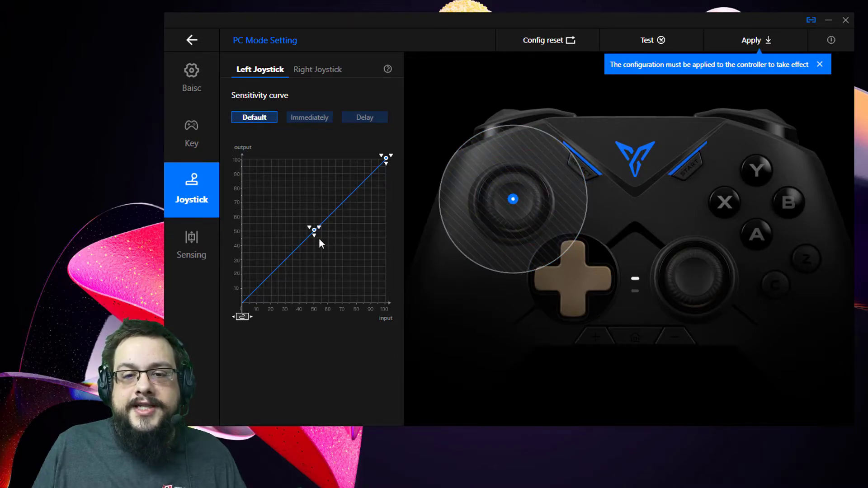
pyautogui.moveTo(314, 231)
pyautogui.mouseDown()
pyautogui.moveTo(297, 214)
pyautogui.moveTo(323, 234)
pyautogui.moveTo(314, 231)
pyautogui.mouseUp()
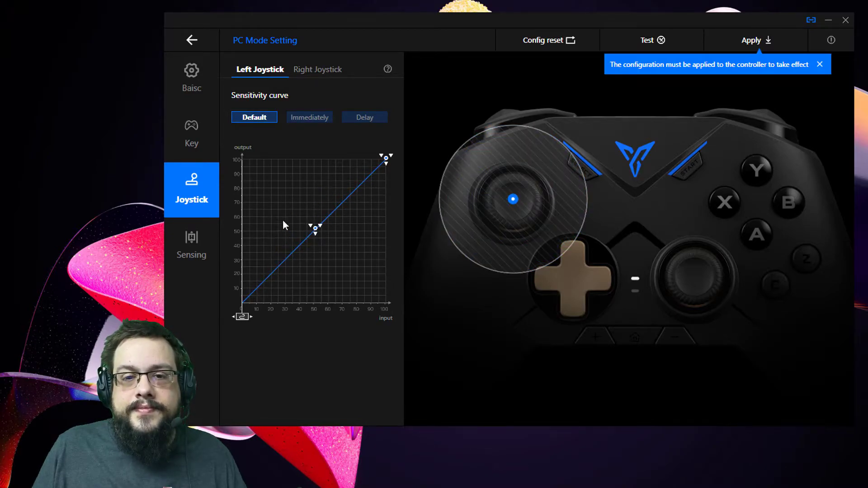
pyautogui.click(249, 117)
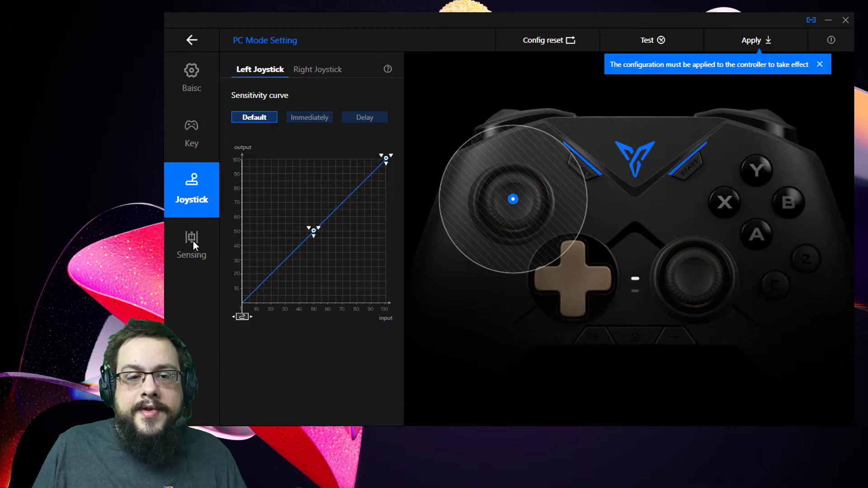
# Step: In gyro Sensing, keep press-to-open as the sensing method with LT as the key
pyautogui.click(184, 254)
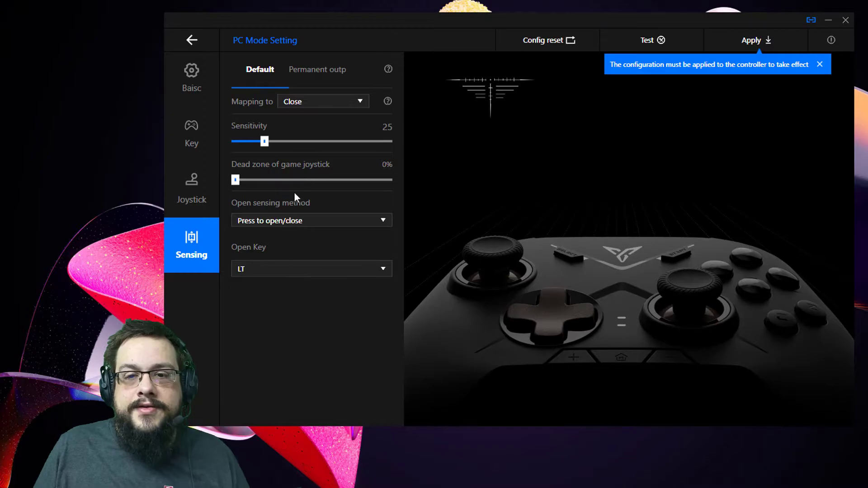
pyautogui.click(296, 228)
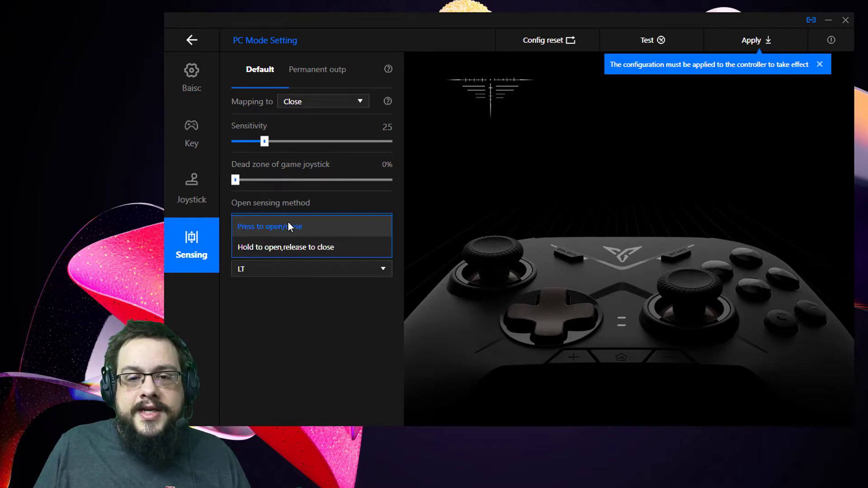
pyautogui.click(288, 226)
pyautogui.click(278, 272)
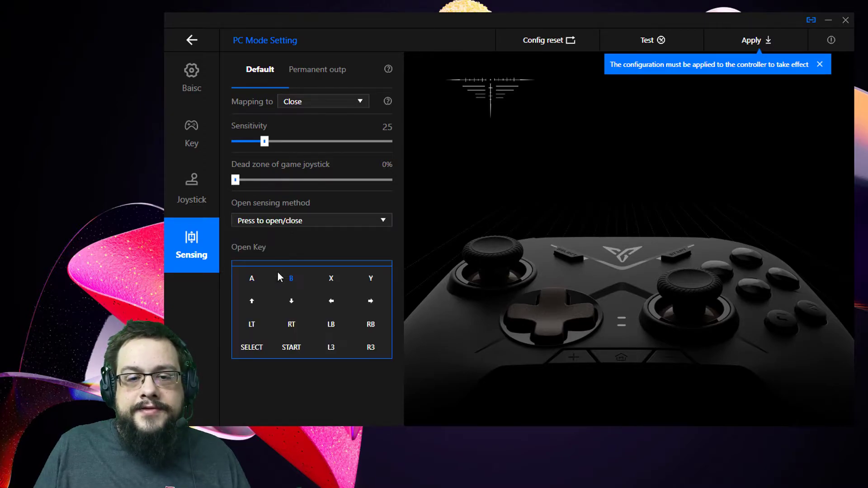
pyautogui.click(286, 254)
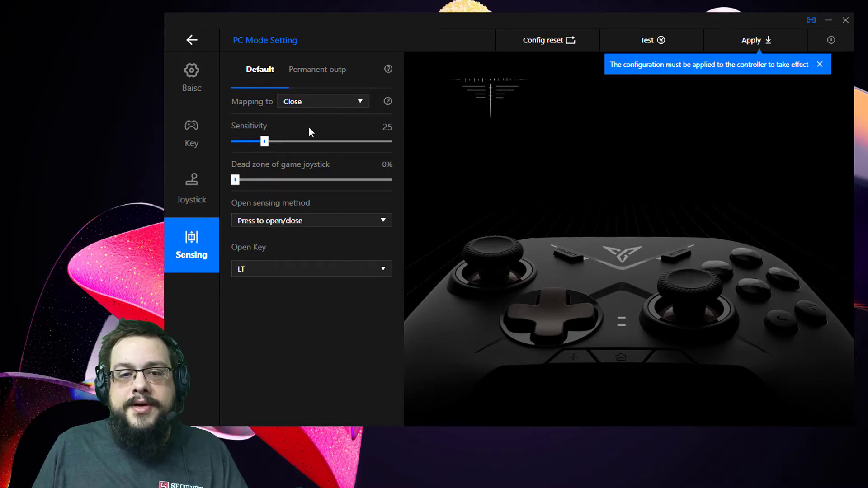
# Step: Raise gyro sensitivity to 90 and set hold-to-open activation with LT as second key
pyautogui.moveTo(264, 142); pyautogui.dragTo(290, 142)
pyautogui.click(343, 141)
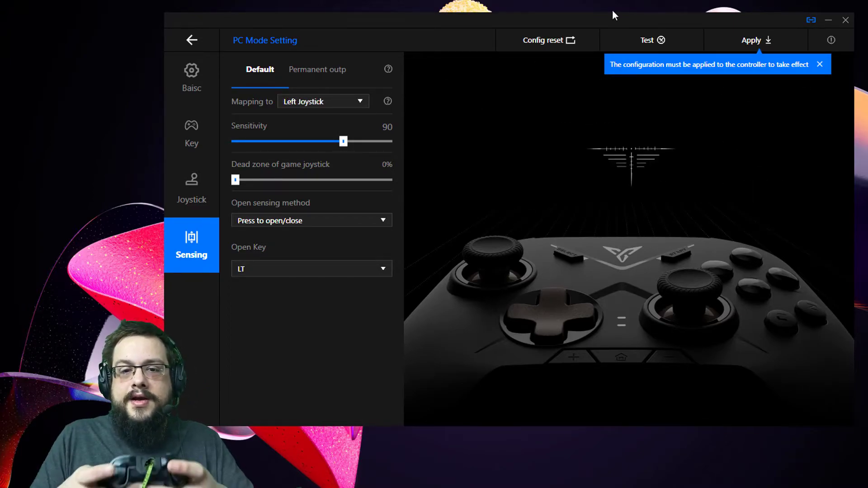
pyautogui.click(290, 226)
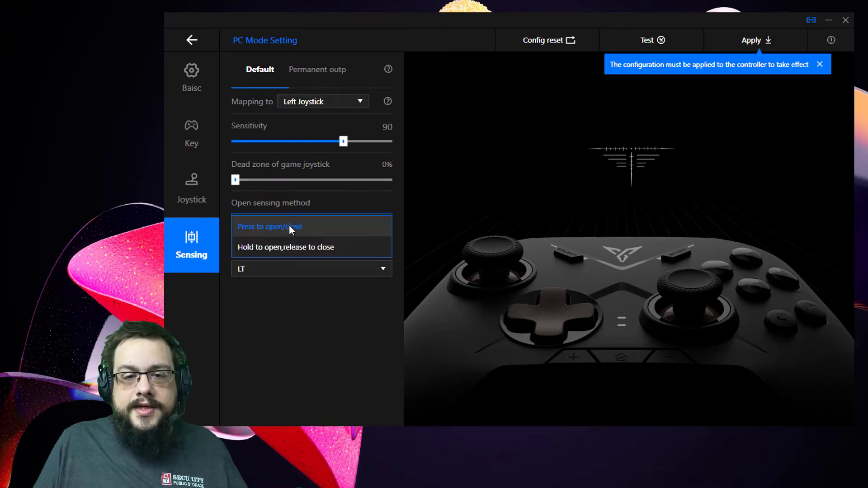
pyautogui.click(283, 252)
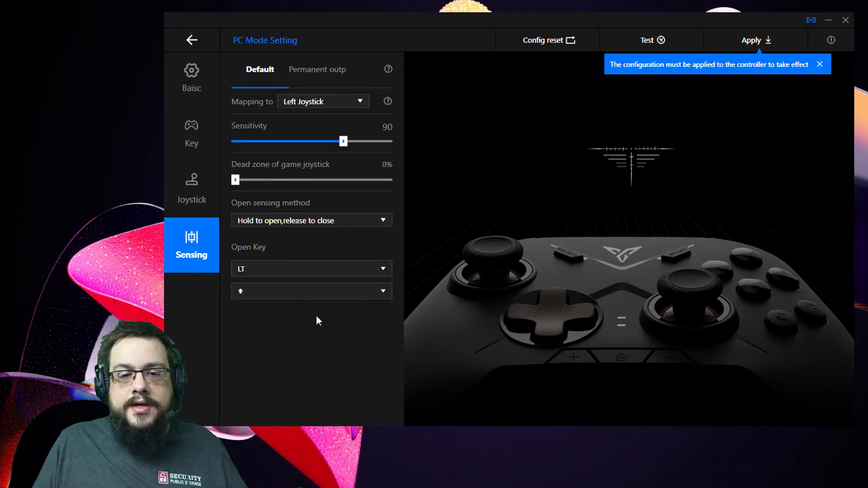
pyautogui.click(299, 293)
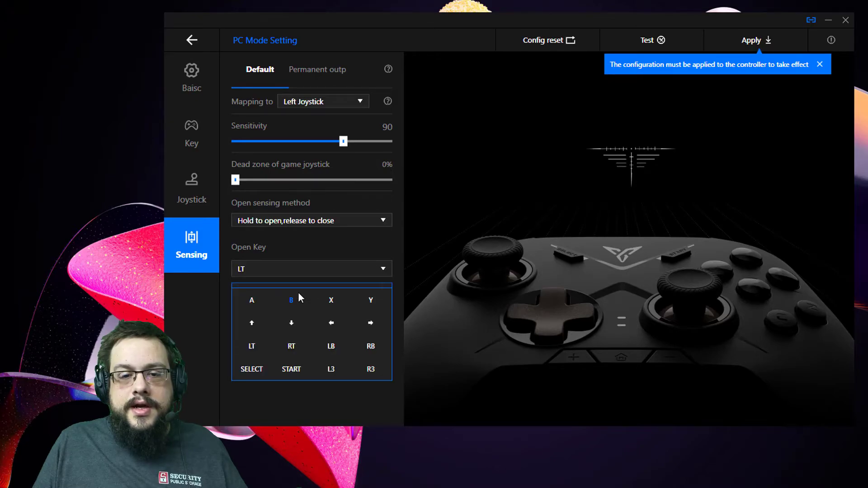
pyautogui.click(257, 345)
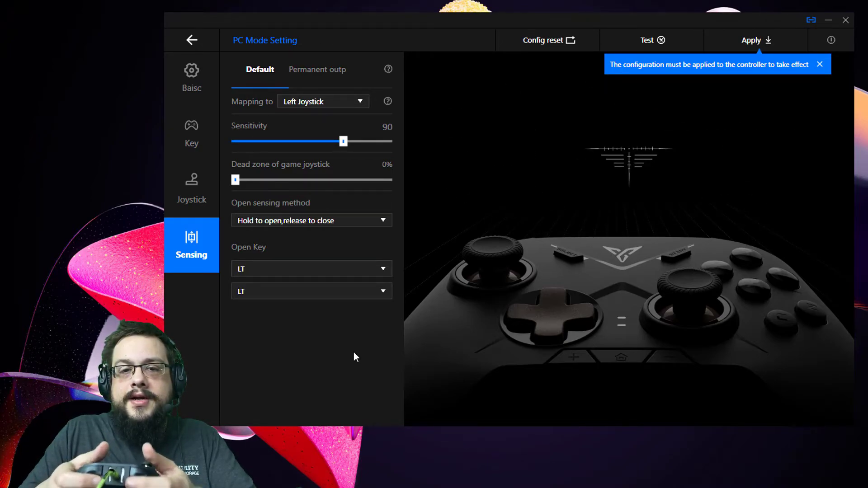
# Step: Map gyro sensing to the Right Joystick and lower its sensitivity from 90 to 24
pyautogui.click(311, 105)
pyautogui.click(324, 129)
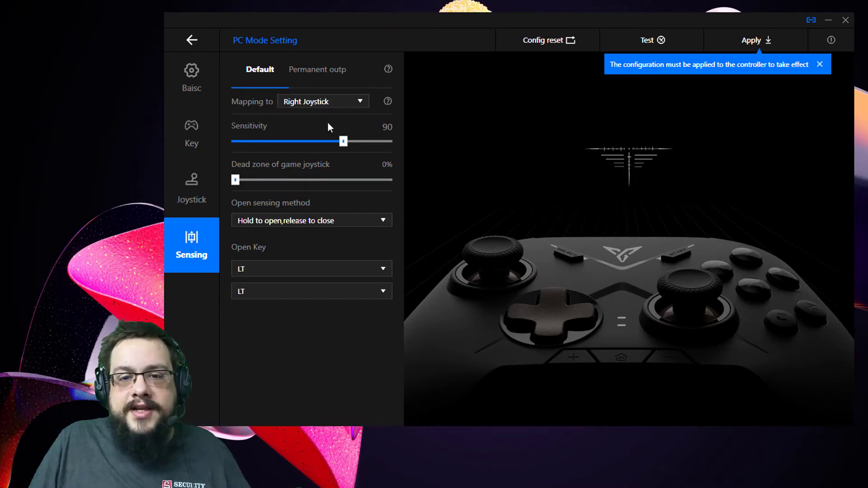
pyautogui.moveTo(343, 141); pyautogui.dragTo(261, 144)
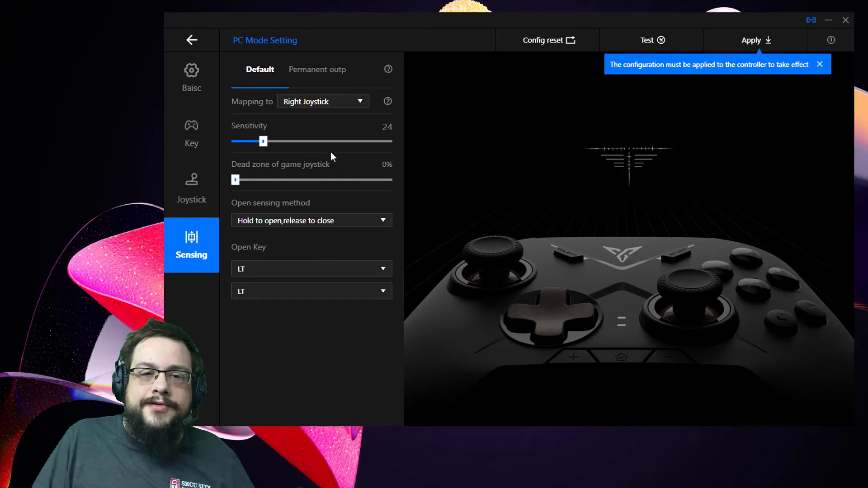
# Step: Review High vibration and red Hunt lighting in Basic, then apply the configuration
pyautogui.click(206, 79)
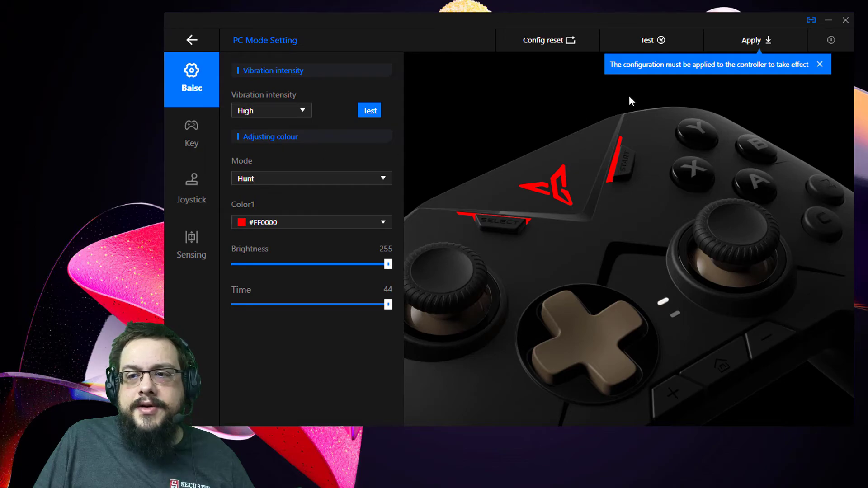
pyautogui.click(753, 45)
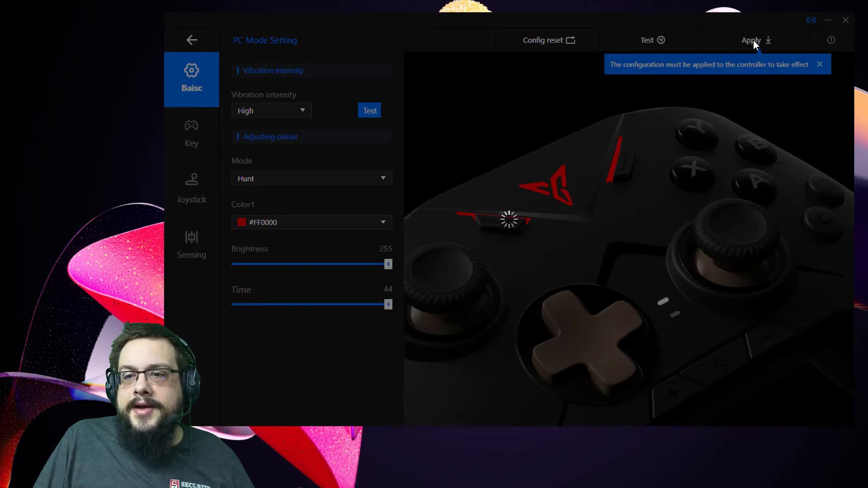